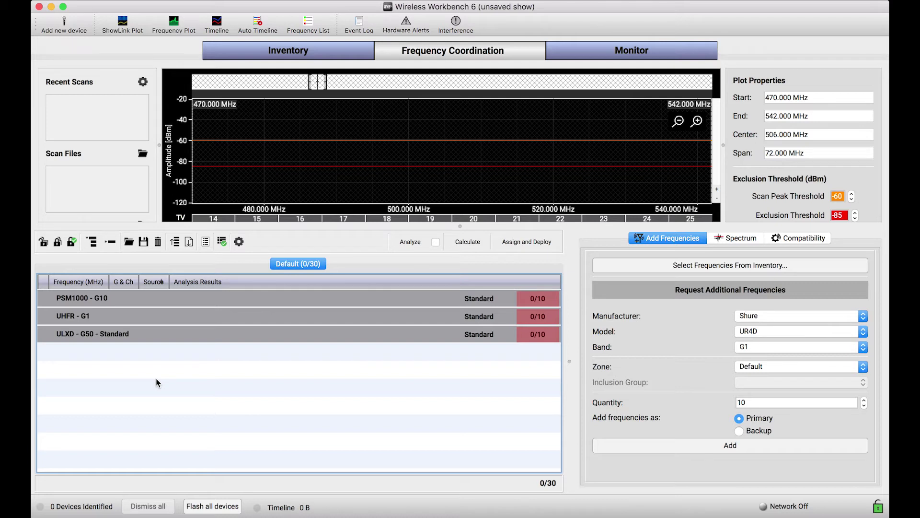
# Expand all three device groups, review their requested primary frequencies, and collapse the groups again
pyautogui.click(91, 242)
pyautogui.scroll(-1, 141, 378)
pyautogui.scroll(1, 142, 377)
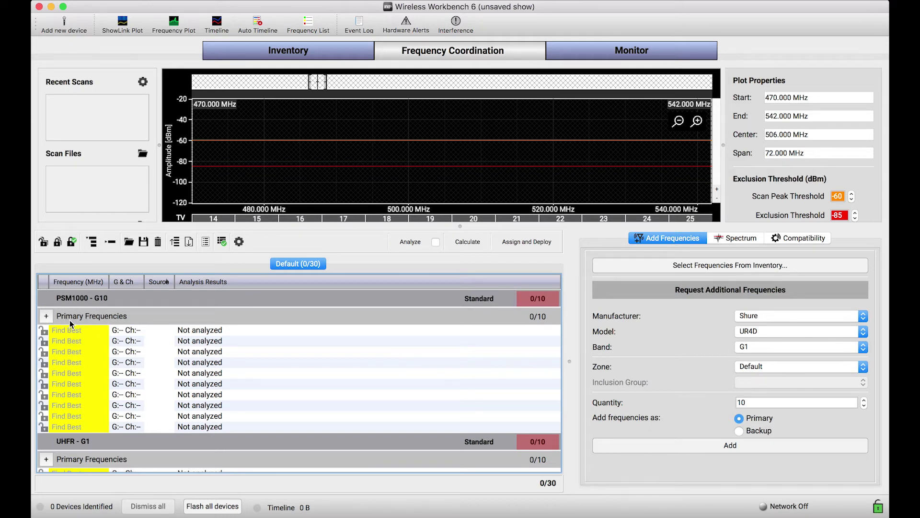
pyautogui.scroll(-5, 123, 320)
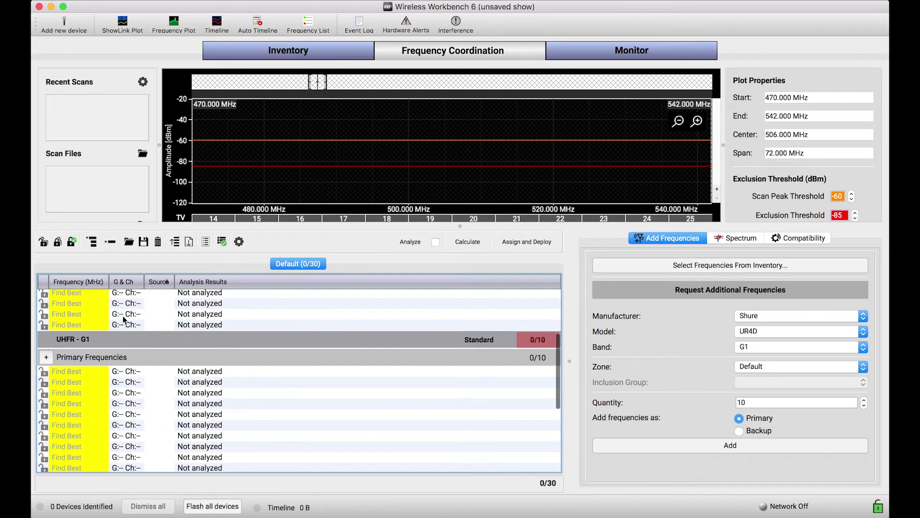
pyautogui.scroll(-5, 122, 316)
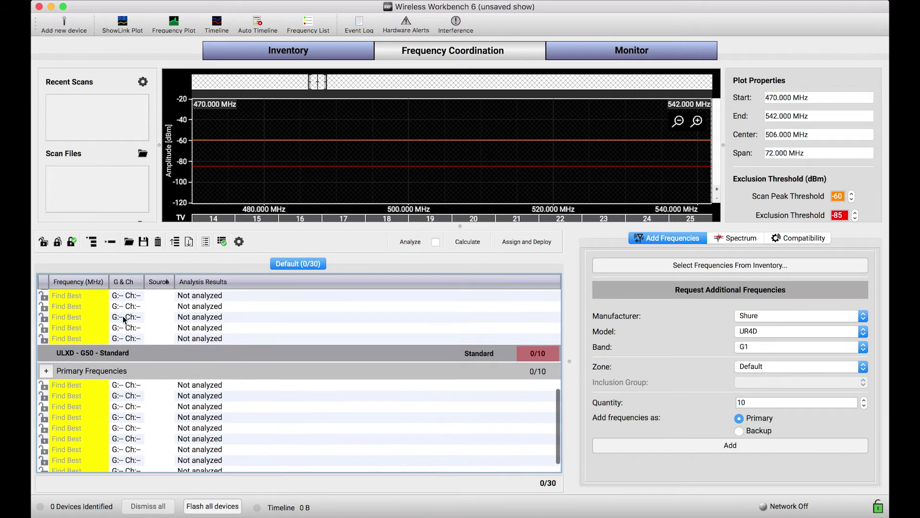
pyautogui.scroll(10, 152, 365)
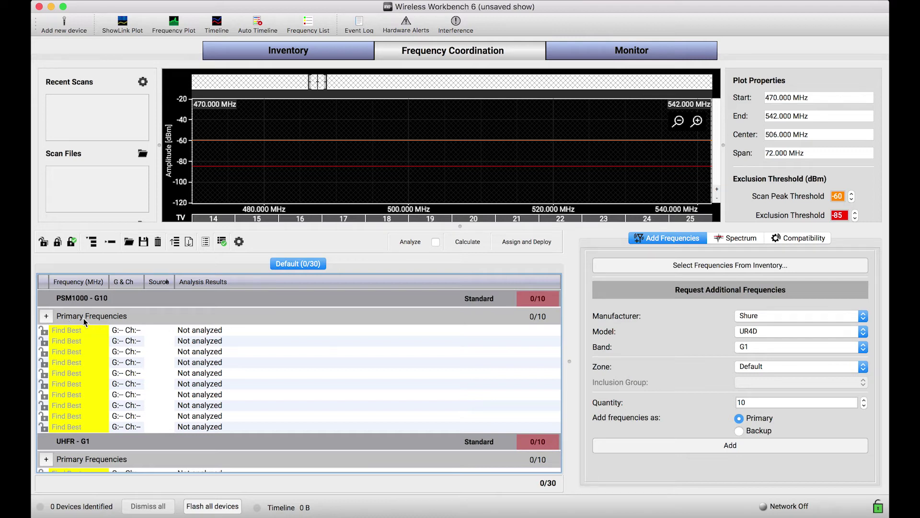
pyautogui.click(111, 243)
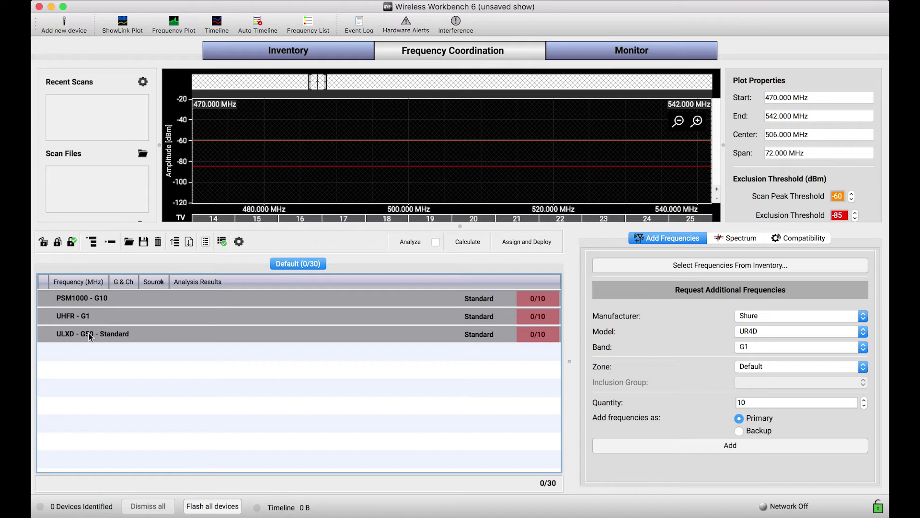
pyautogui.click(92, 241)
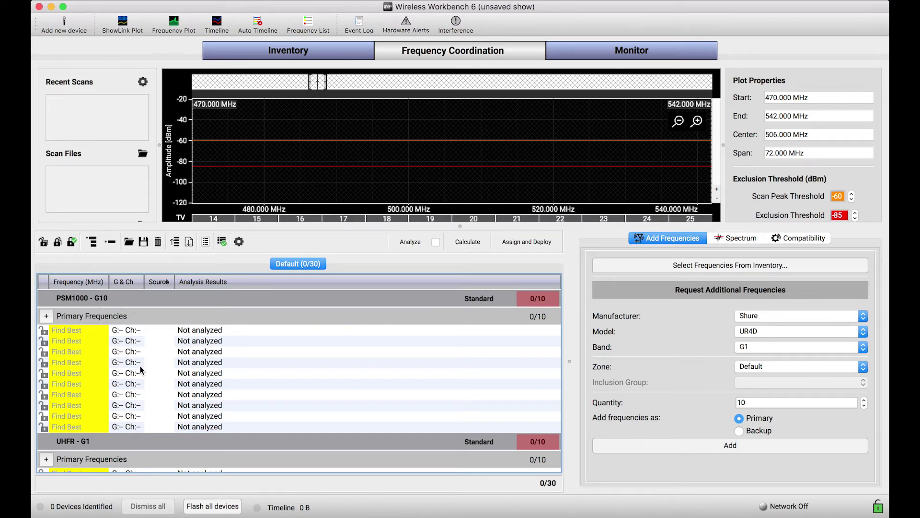
pyautogui.scroll(-5, 143, 335)
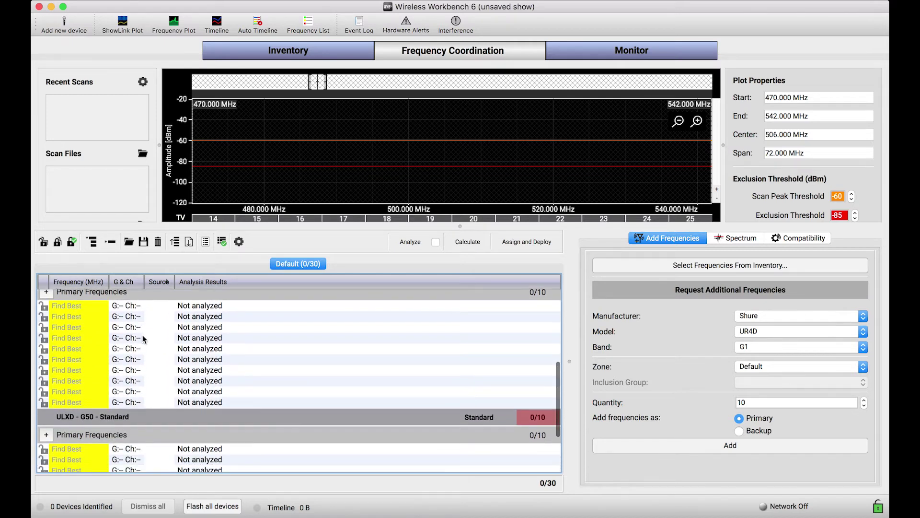
pyautogui.scroll(-3, 143, 339)
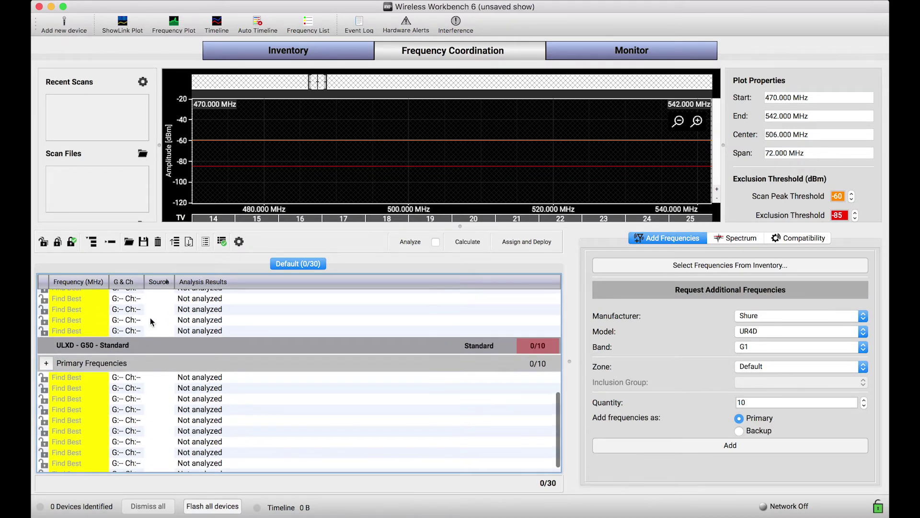
pyautogui.scroll(8, 150, 318)
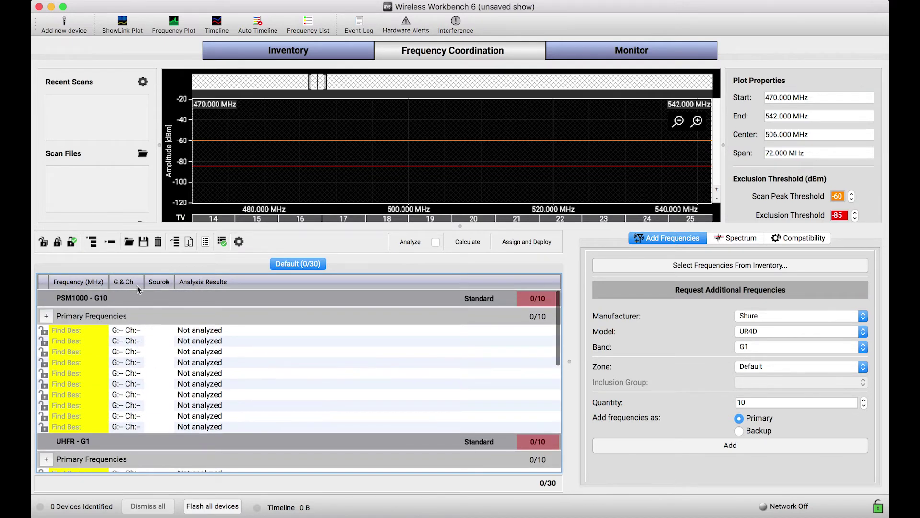
pyautogui.click(110, 241)
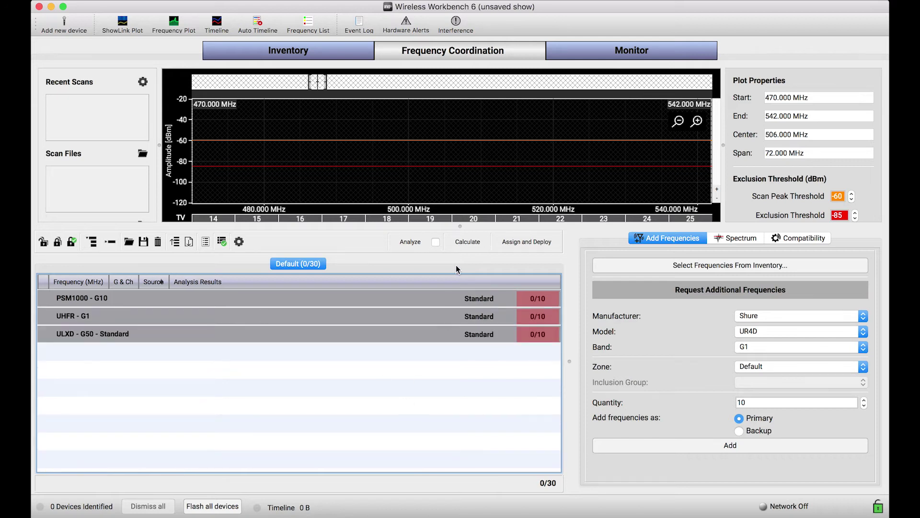
# Calculate frequencies for all three device groups, stop the calculation, and expand the groups to show the assigned frequencies
pyautogui.click(467, 242)
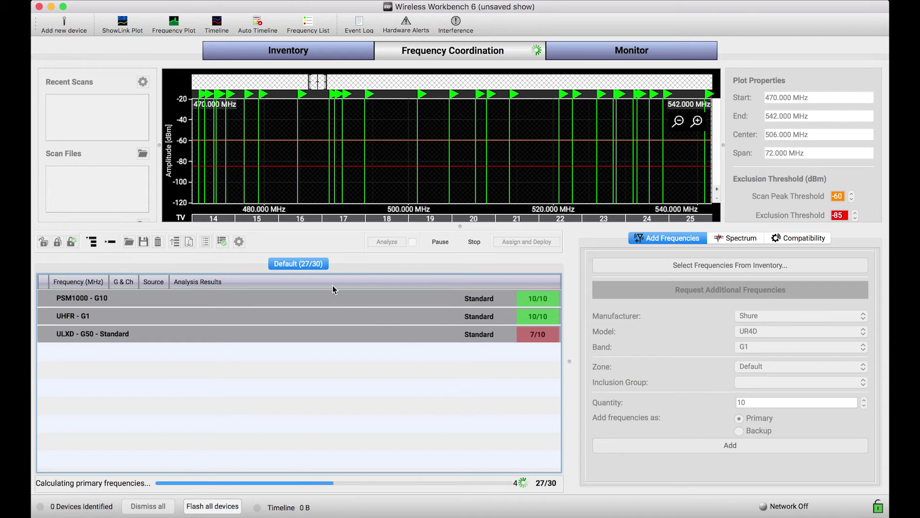
pyautogui.click(471, 242)
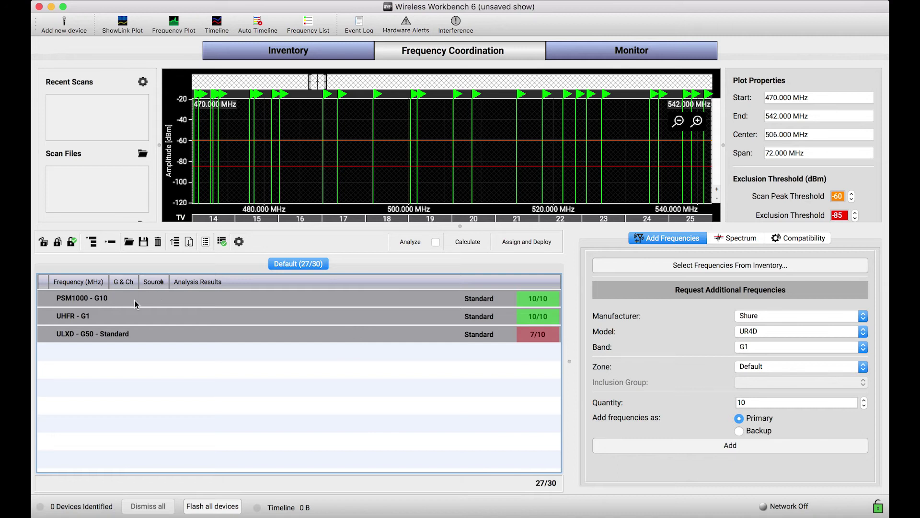
pyautogui.click(92, 242)
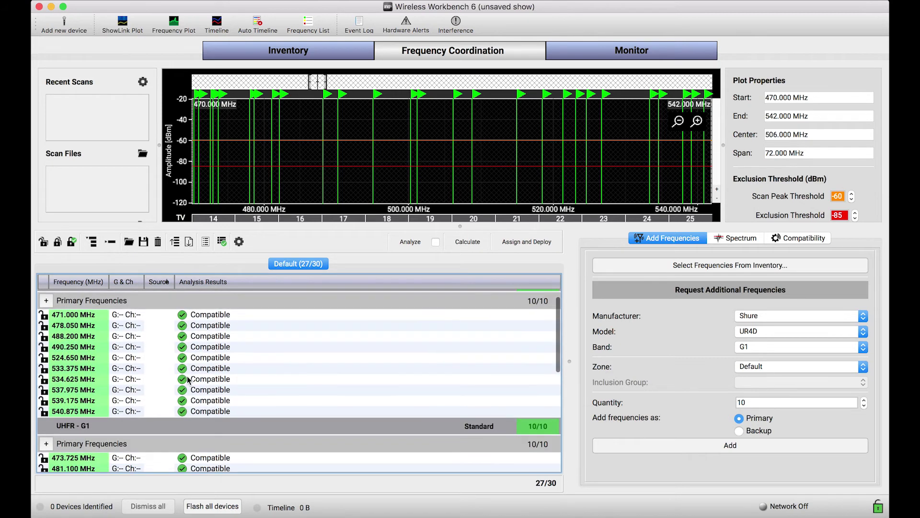
# Add 5 backup frequencies to the PSM1000 - G10 group and collapse its primary frequencies
pyautogui.rightClick(138, 302)
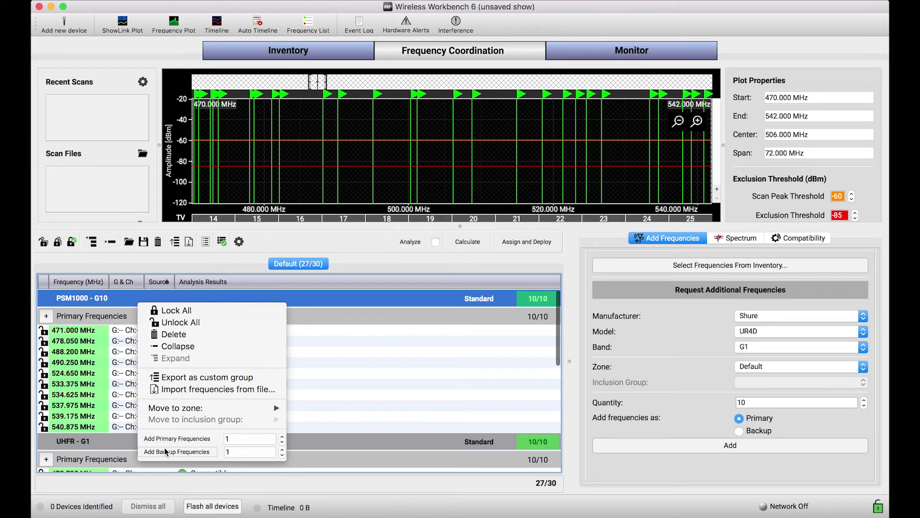
pyautogui.click(235, 452)
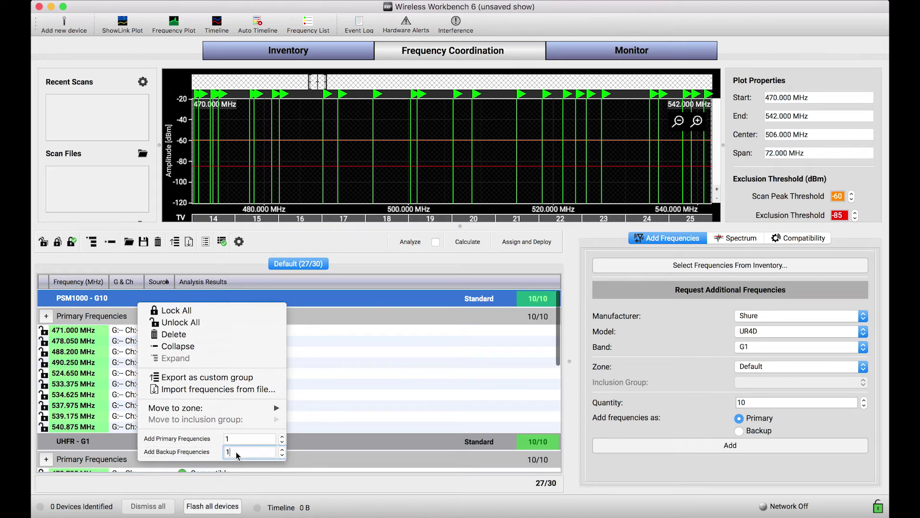
pyautogui.write('5')
pyautogui.click(194, 456)
pyautogui.click(308, 304)
pyautogui.scroll(-2, 308, 300)
pyautogui.scroll(2, 202, 339)
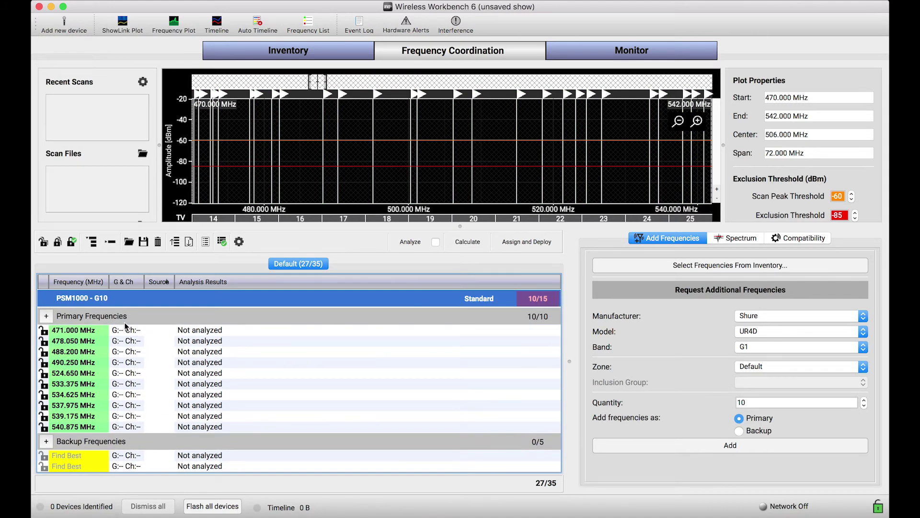
pyautogui.doubleClick(132, 321)
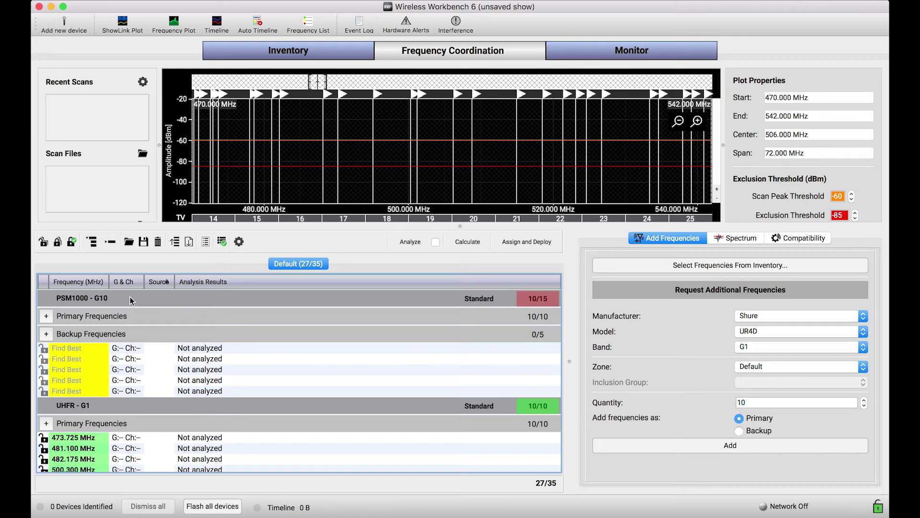
# Add 5 backup frequencies to the UHFR - G1 group
pyautogui.scroll(-4, 161, 368)
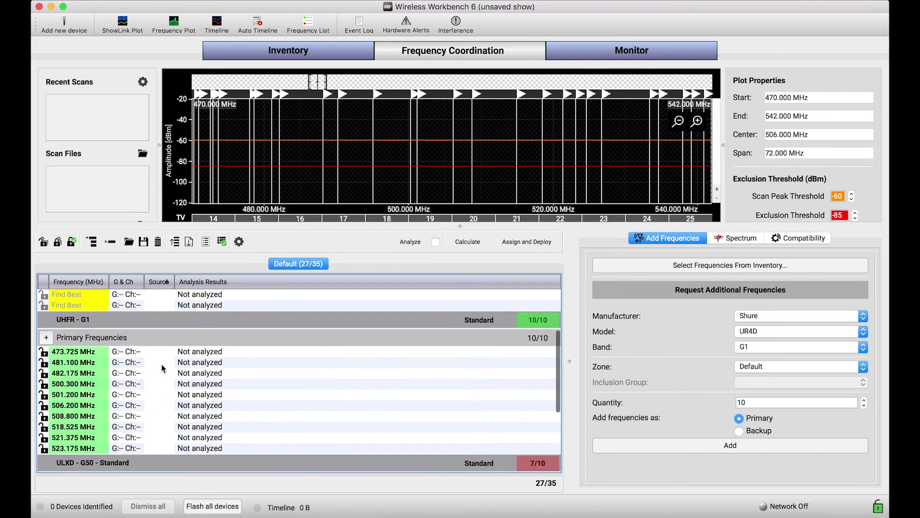
pyautogui.rightClick(142, 306)
pyautogui.click(197, 455)
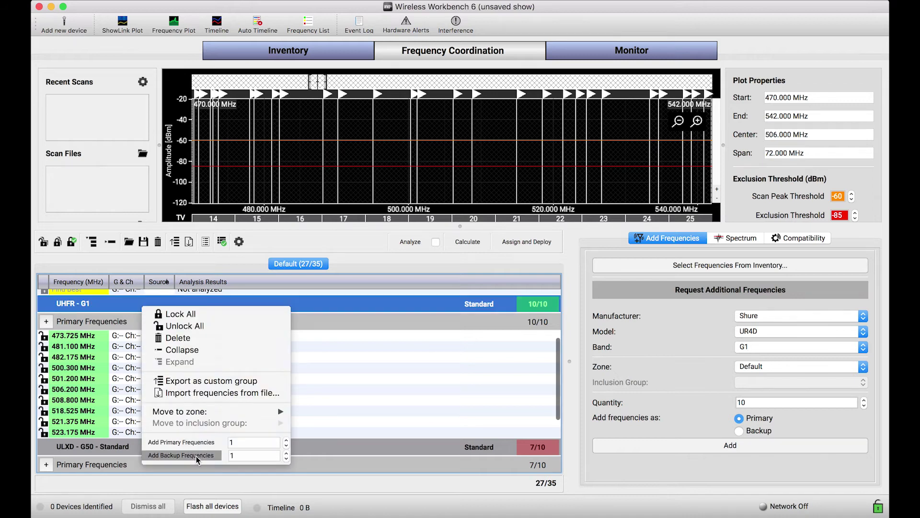
pyautogui.click(102, 320)
# Add 5 backup frequencies to the ULXD - G50 - Standard group
pyautogui.scroll(-8, 122, 383)
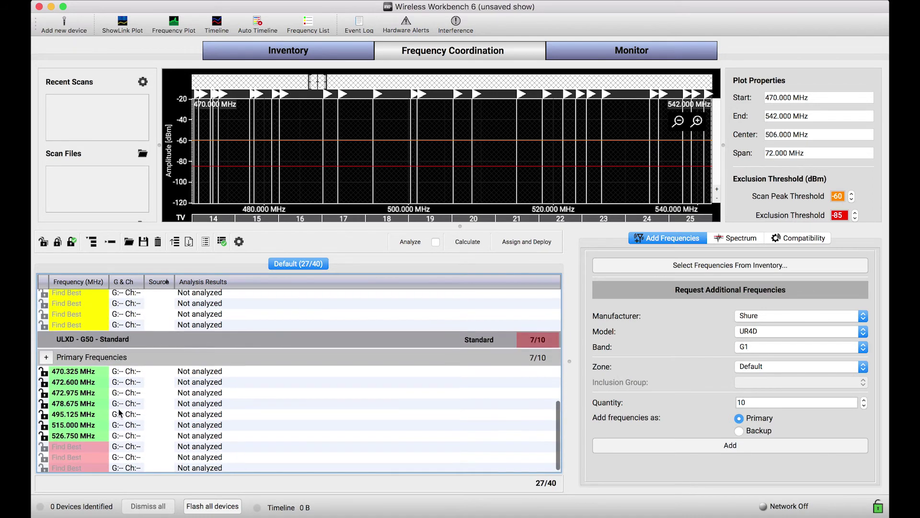
pyautogui.rightClick(129, 341)
pyautogui.click(178, 493)
pyautogui.click(178, 490)
pyautogui.click(179, 491)
pyautogui.click(179, 491)
pyautogui.click(178, 490)
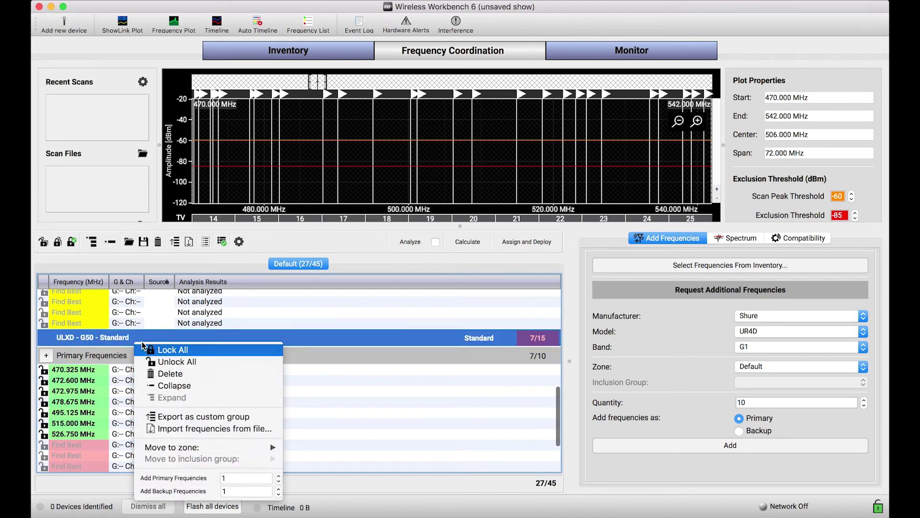
# Collapse all device groups and check the primary and backup summaries of PSM1000 - G10 and ULXD - G50 - Standard
pyautogui.click(106, 250)
pyautogui.click(110, 243)
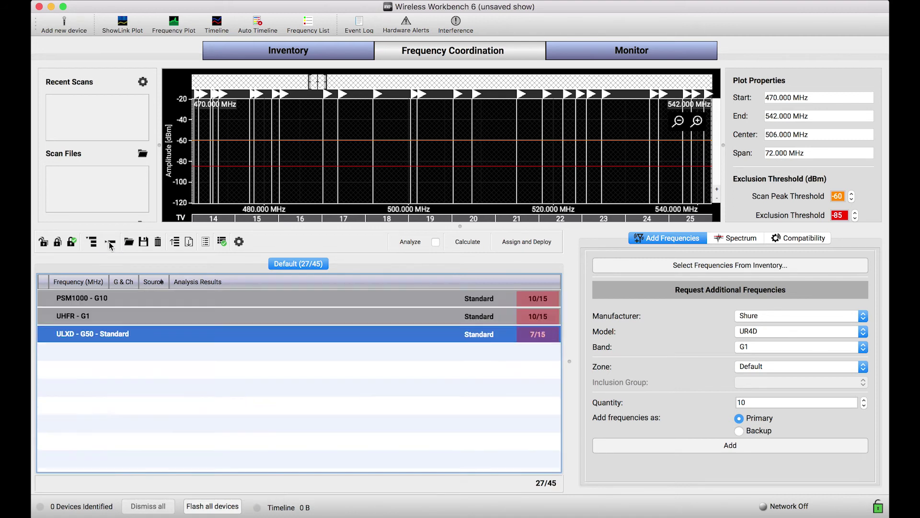
pyautogui.click(296, 401)
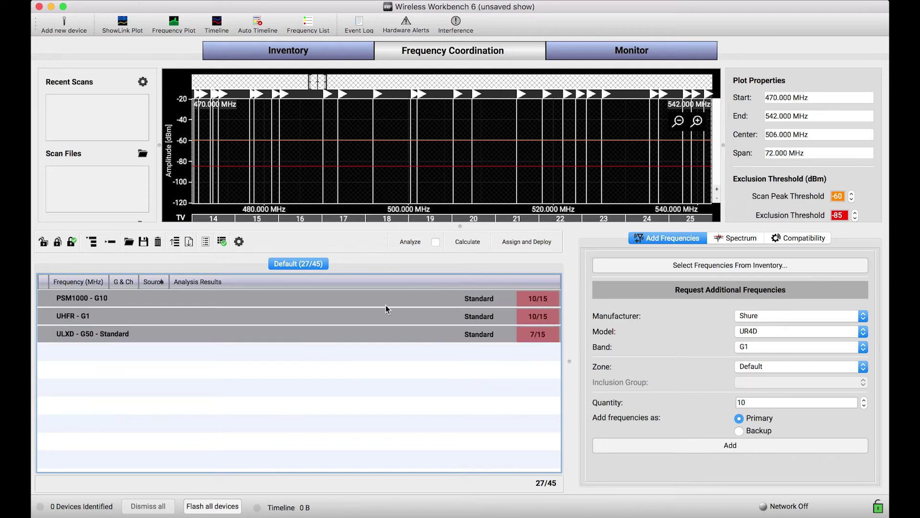
pyautogui.doubleClick(257, 300)
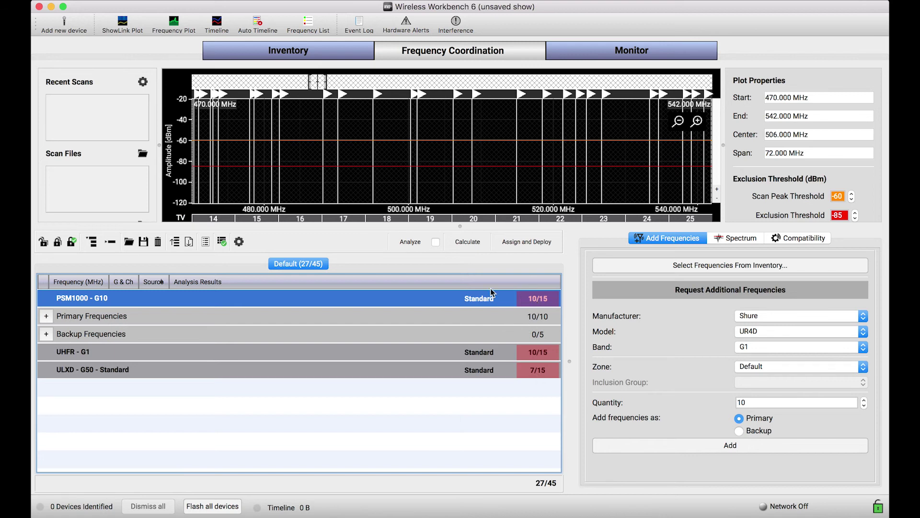
pyautogui.doubleClick(433, 301)
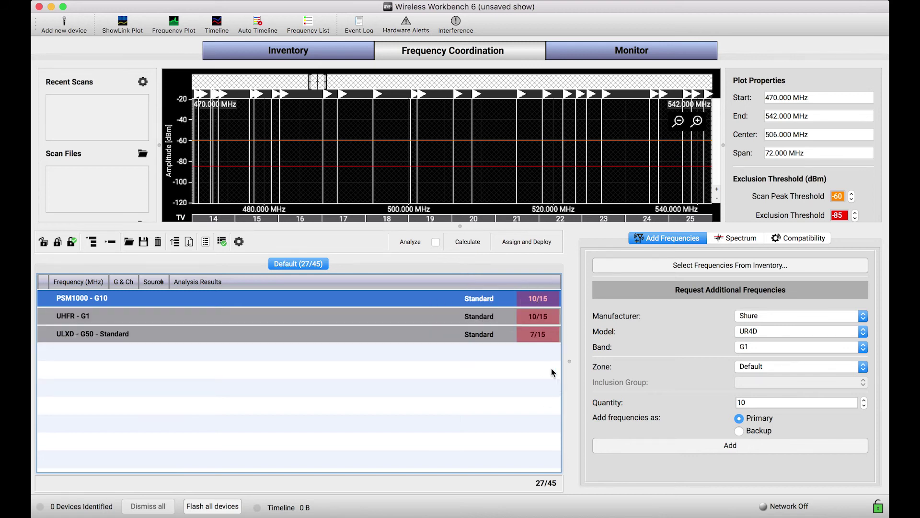
pyautogui.doubleClick(289, 333)
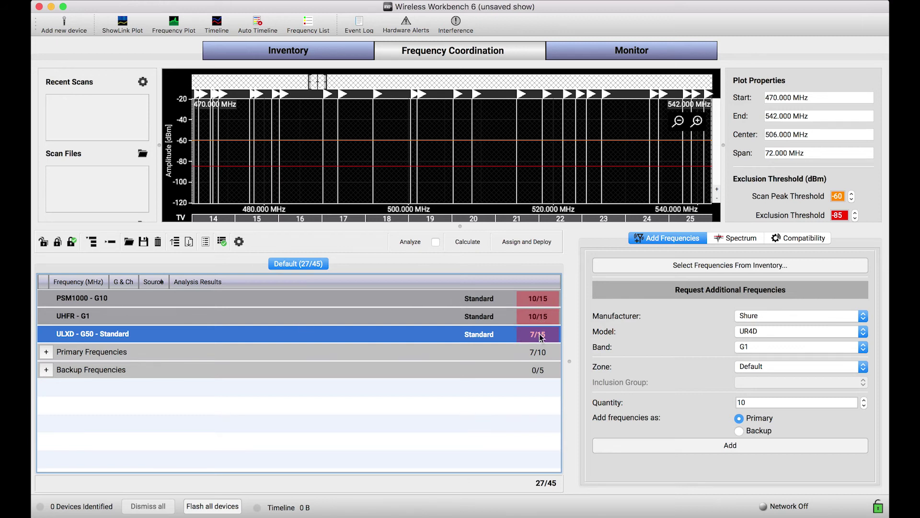
# Start a new calculation of primary and backup frequencies for all three device groups
pyautogui.click(383, 301)
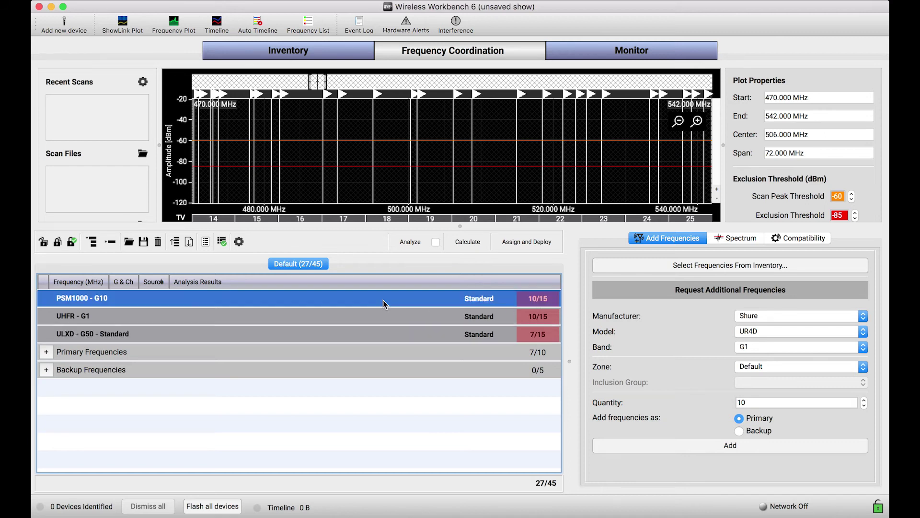
pyautogui.click(401, 300)
pyautogui.click(470, 241)
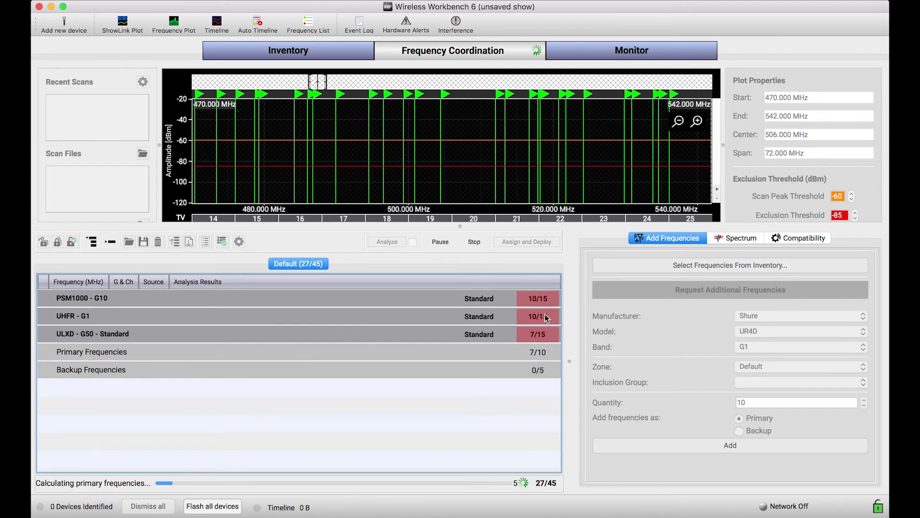
# Examine the primary and backup frequency lists of PSM1000 - G10 during the calculation, and collapse the open groups
pyautogui.click(410, 293)
pyautogui.click(117, 318)
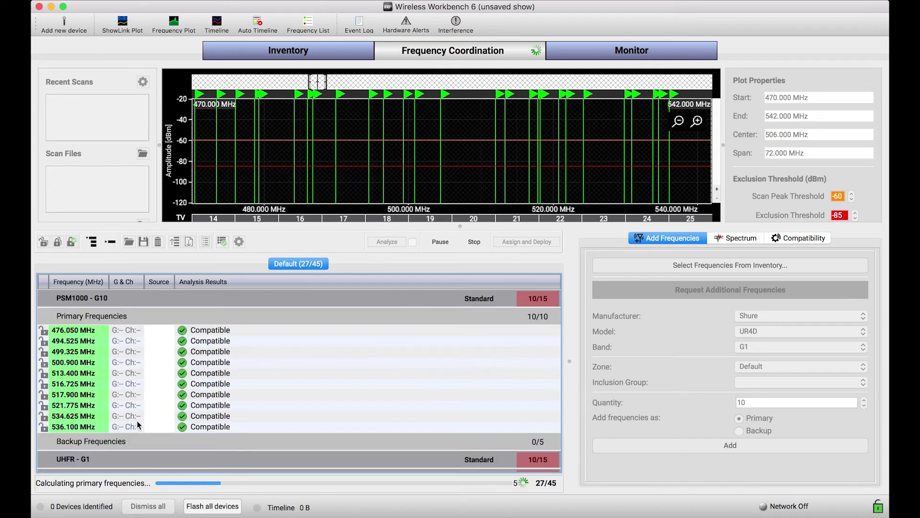
pyautogui.click(135, 319)
pyautogui.click(143, 338)
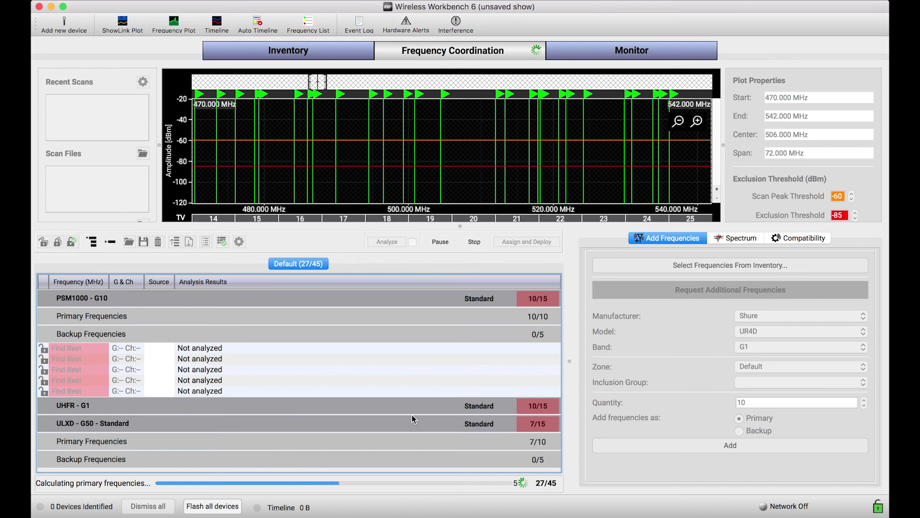
pyautogui.click(408, 298)
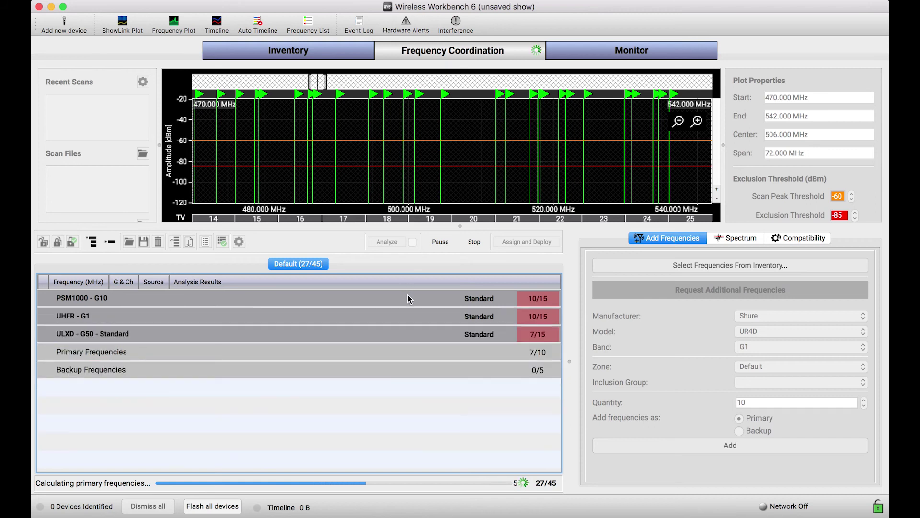
pyautogui.click(395, 339)
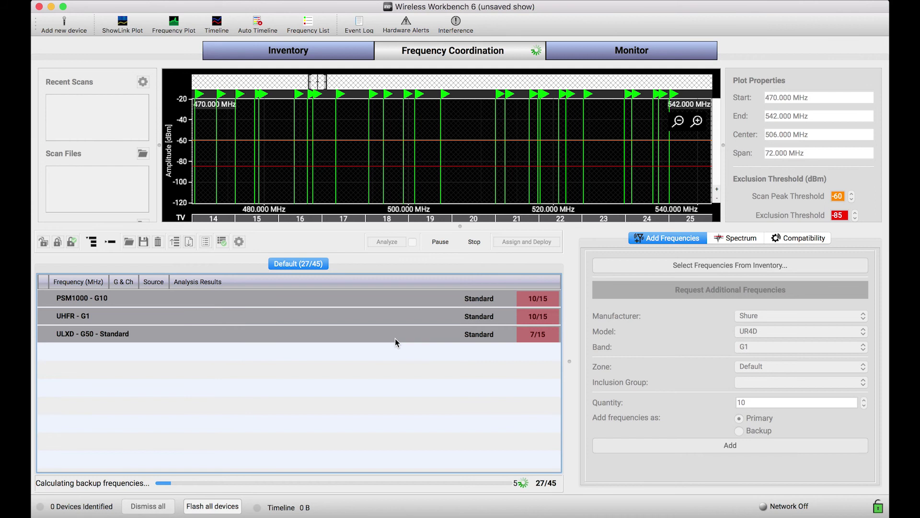
# Set the compatibility level of the PSM1000 - G10 group to More Frequencies
pyautogui.click(408, 301)
pyautogui.click(790, 238)
pyautogui.click(635, 299)
pyautogui.click(639, 311)
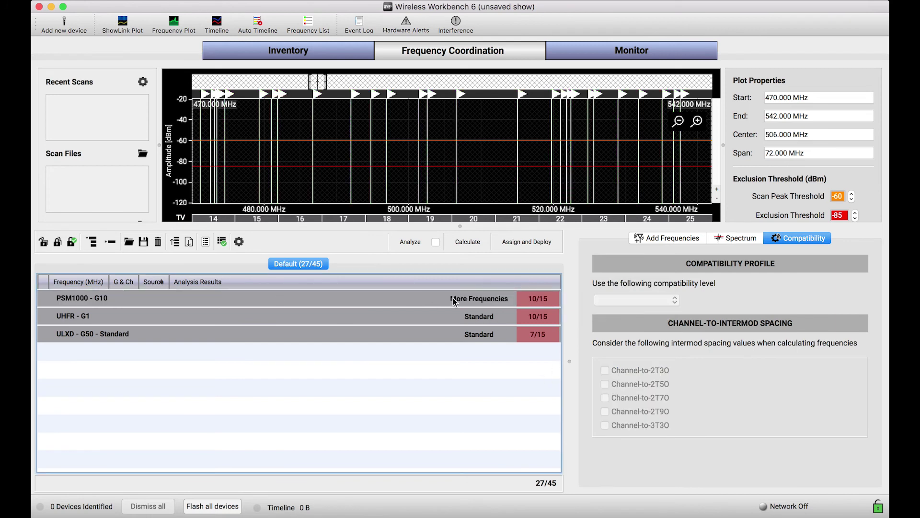
# Return the PSM1000 - G10 group's compatibility level to Standard
pyautogui.click(467, 303)
pyautogui.click(637, 298)
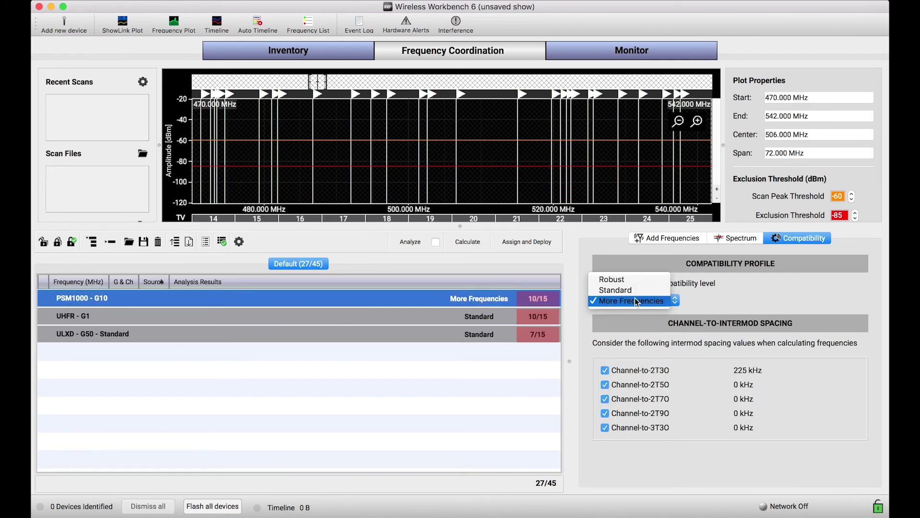
pyautogui.click(629, 289)
# Set the ULXD - G50 - Standard group's compatibility level to More Frequencies, and recalculate frequencies, stopping the calculation while it searches for primary frequencies
pyautogui.click(504, 334)
pyautogui.click(637, 299)
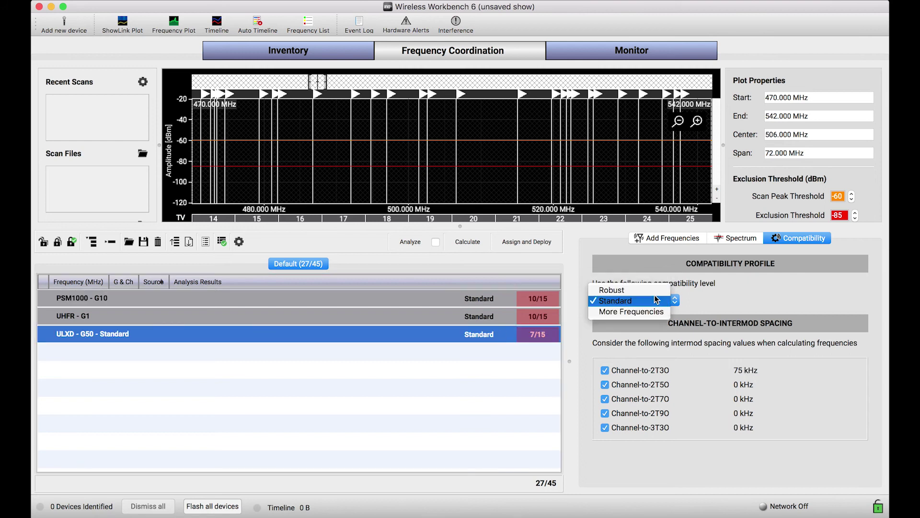
pyautogui.click(633, 310)
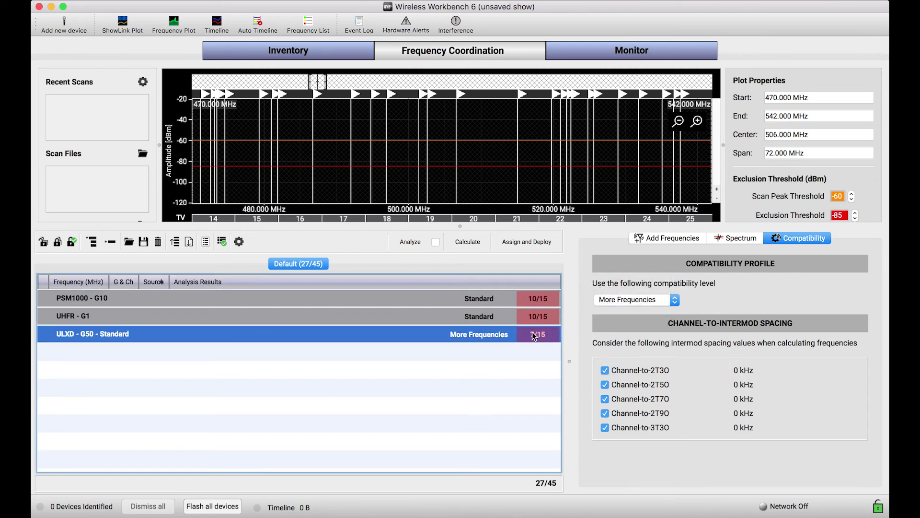
pyautogui.click(462, 241)
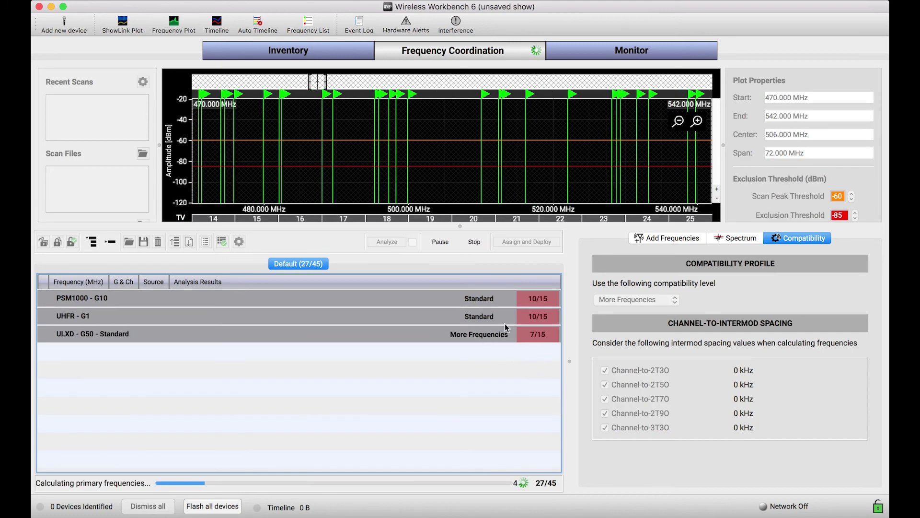
pyautogui.click(473, 242)
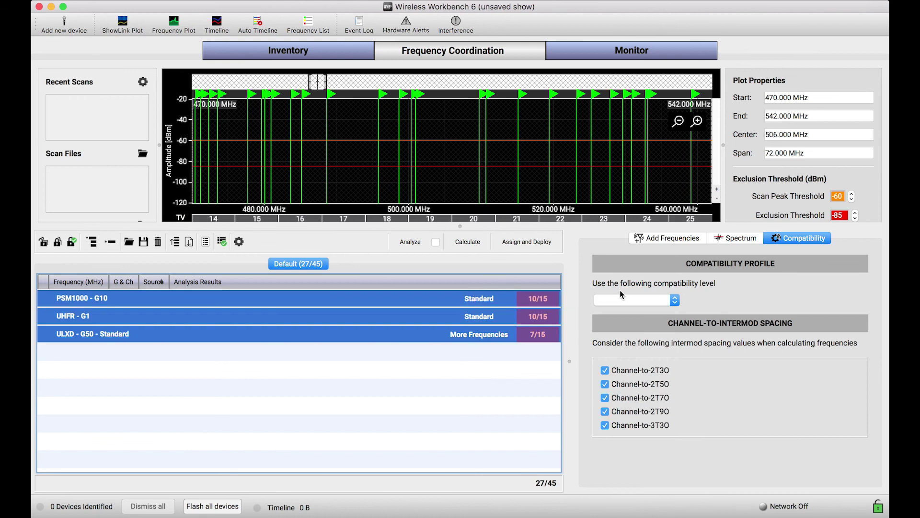
# Set the compatibility level of all three groups to More Frequencies, and recalculate, stopping the calculation while it searches for backup frequencies
pyautogui.click(632, 300)
pyautogui.click(631, 323)
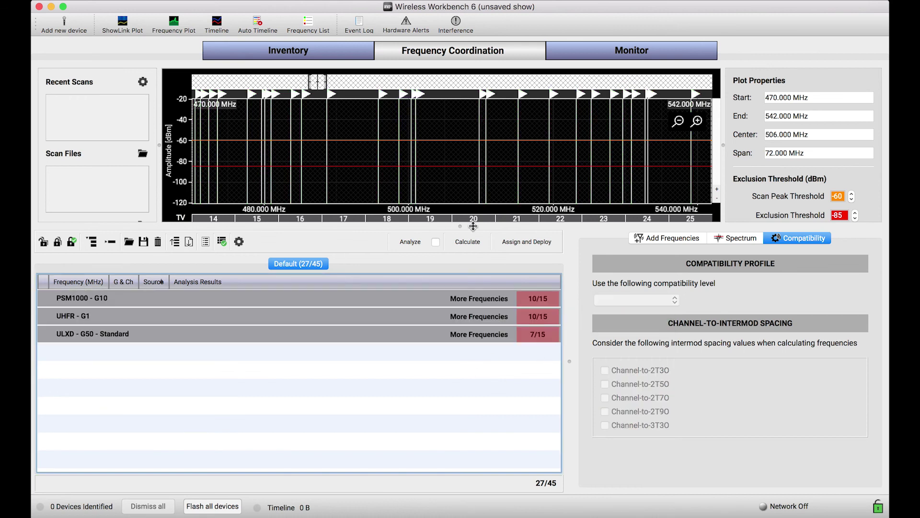
pyautogui.click(468, 242)
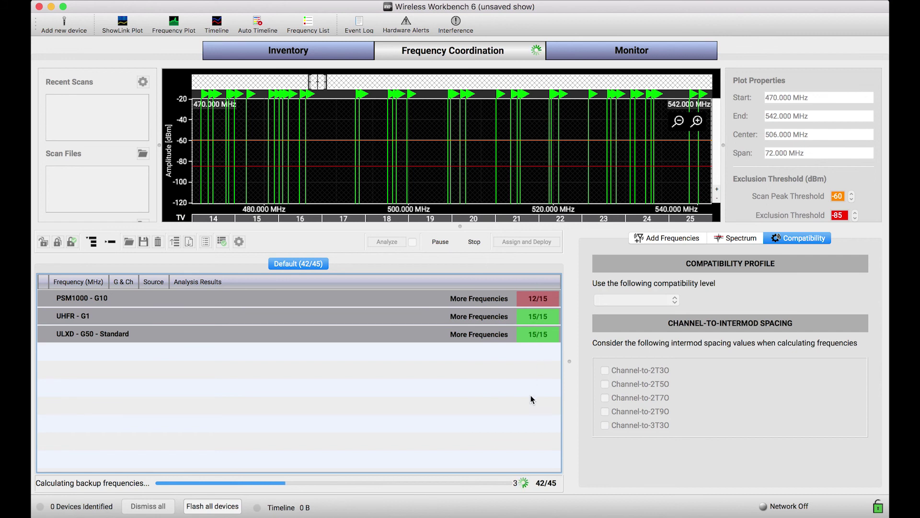
pyautogui.click(478, 242)
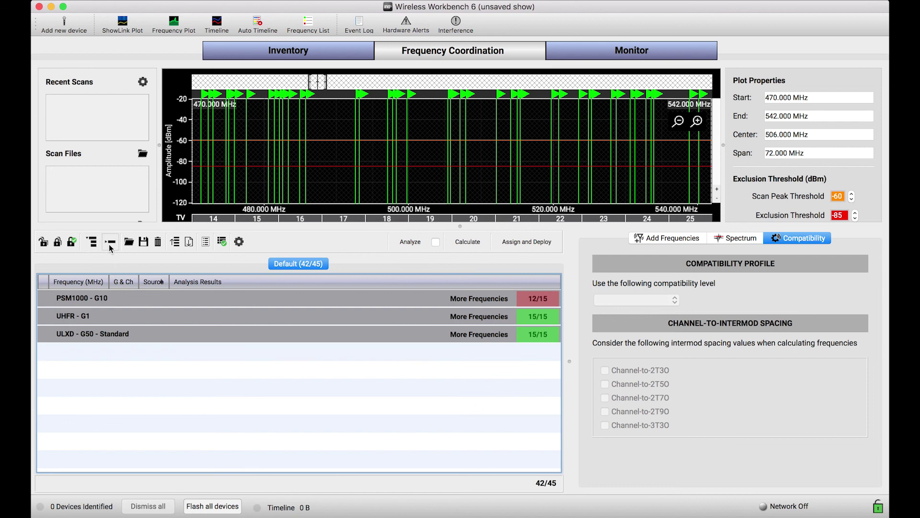
# Expand all groups and examine the calculated primary and backup frequencies, starting with PSM1000 - G10
pyautogui.click(92, 242)
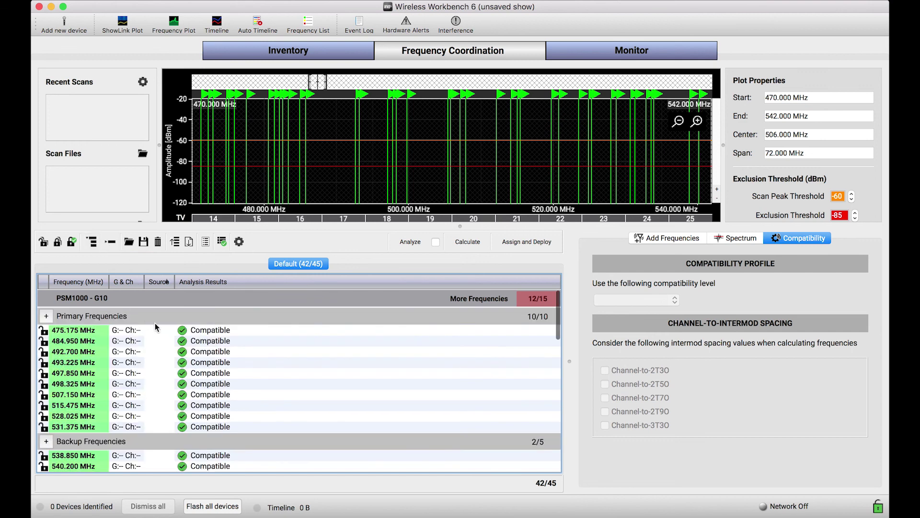
pyautogui.scroll(-1, 155, 328)
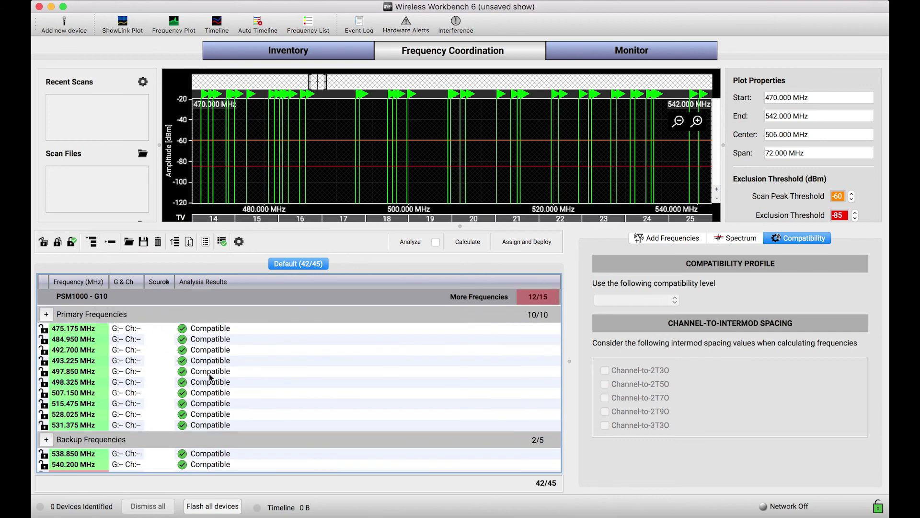